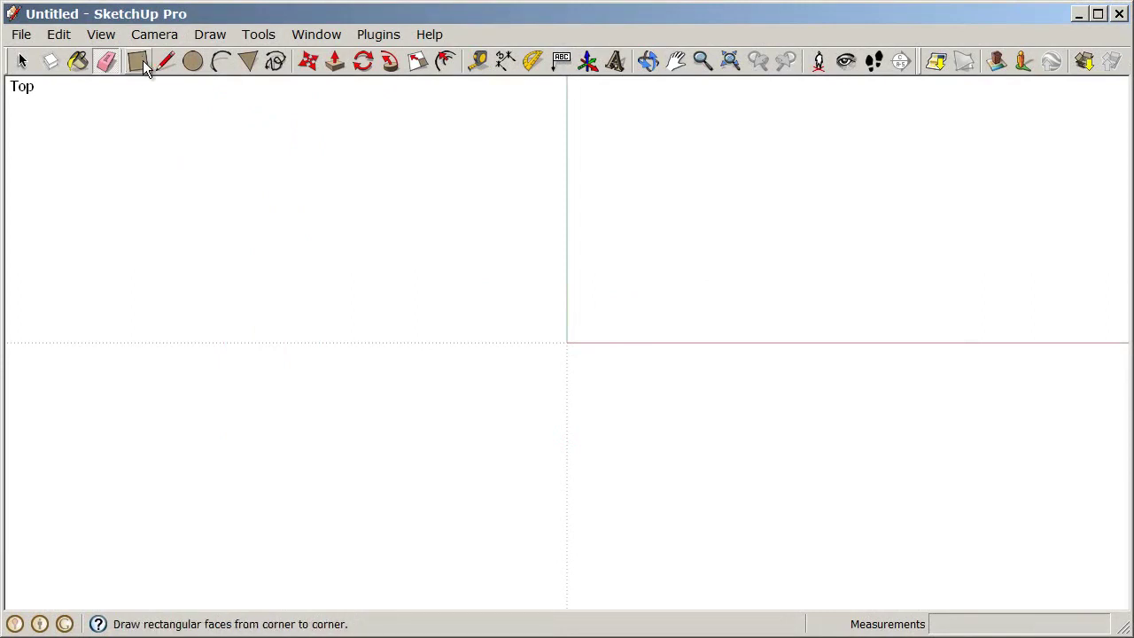
# Draw a 10' by 5' rectangle on the ground plane, starting near the origin.
pyautogui.click(138, 67)
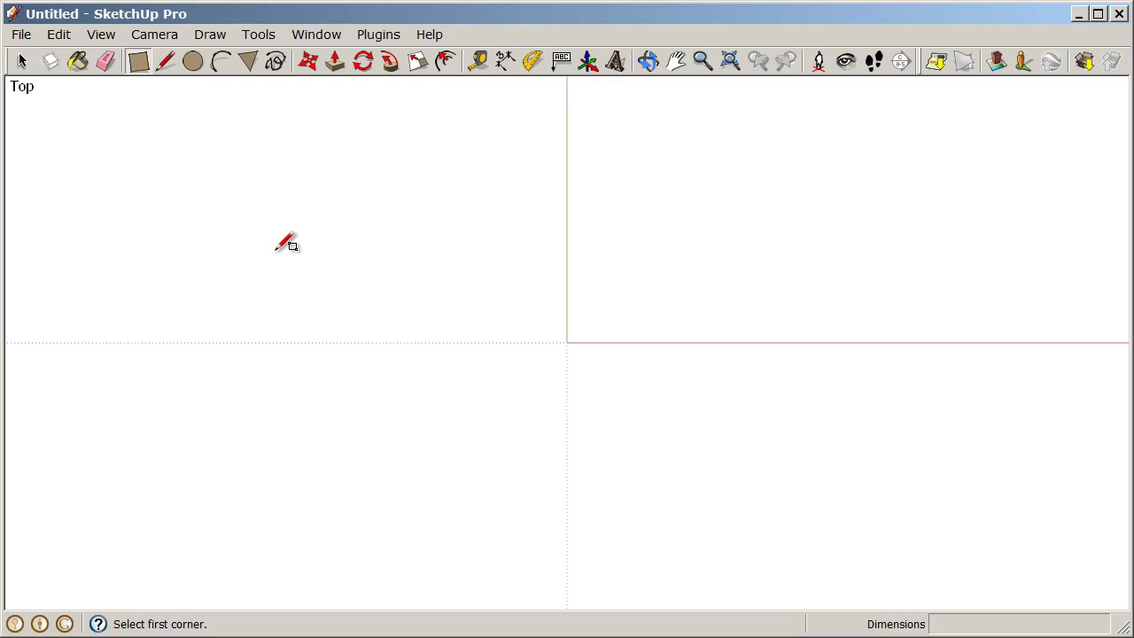
pyautogui.click(622, 290)
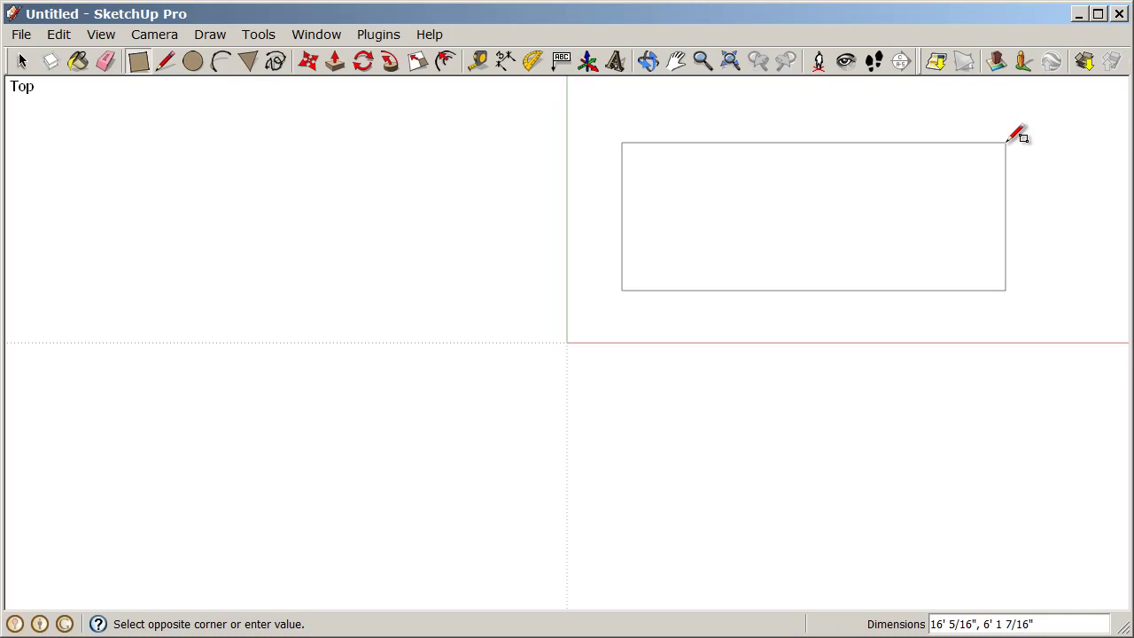
pyautogui.write("10',5'")
pyautogui.press('Return')
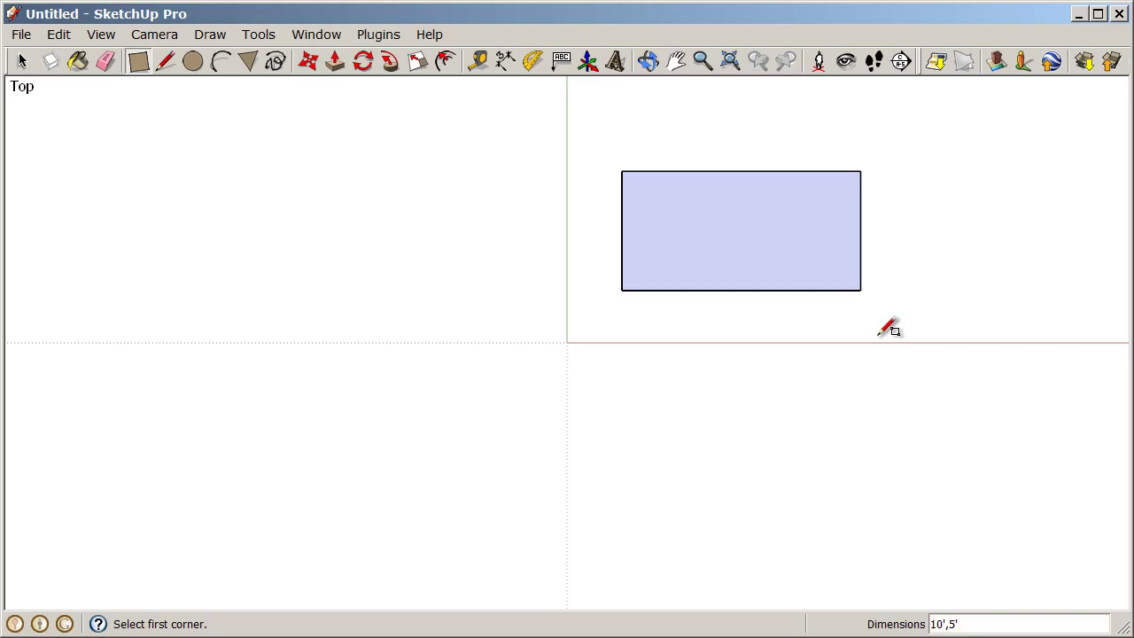
# Draw a 3' vertical line along the blue axis from the rectangle's front corner at the far end of the red axis.
pyautogui.moveTo(678, 367); pyautogui.dragTo(430, 89, button='middle')
pyautogui.moveTo(700, 316); pyautogui.dragTo(716, 210, button='middle')
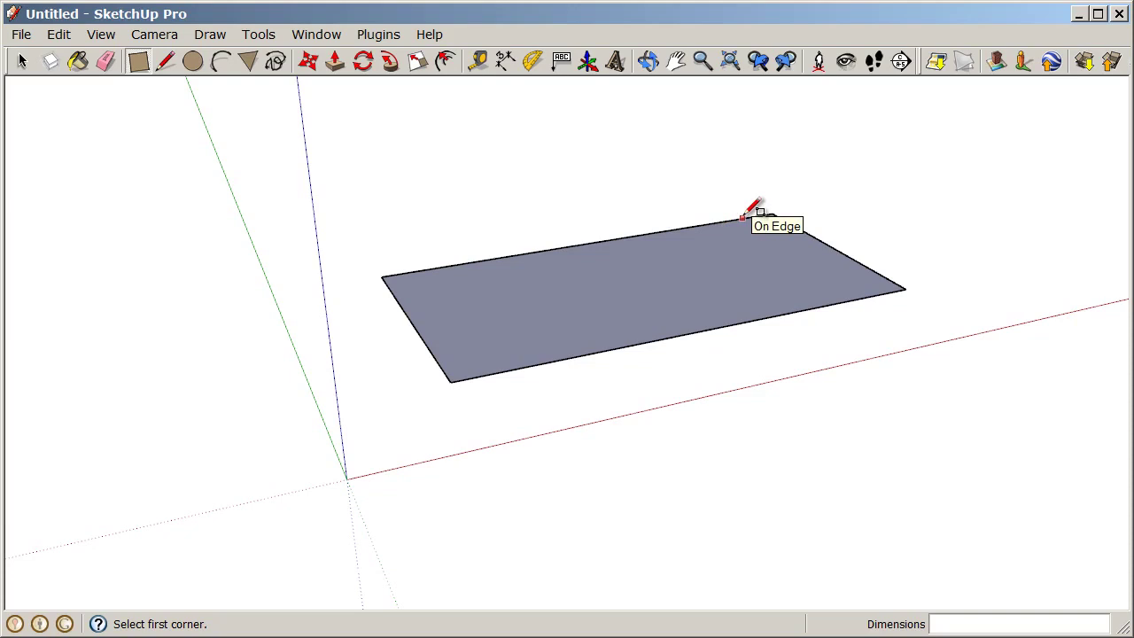
pyautogui.moveTo(759, 309); pyautogui.dragTo(686, 337, button='middle')
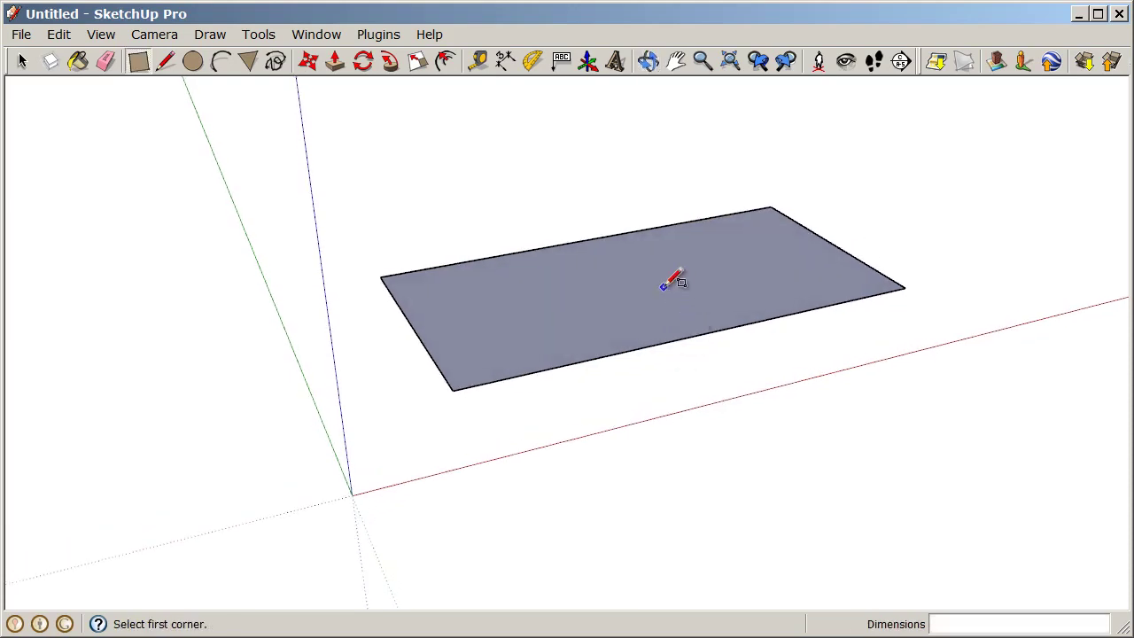
pyautogui.moveTo(662, 251); pyautogui.dragTo(650, 286, button='middle')
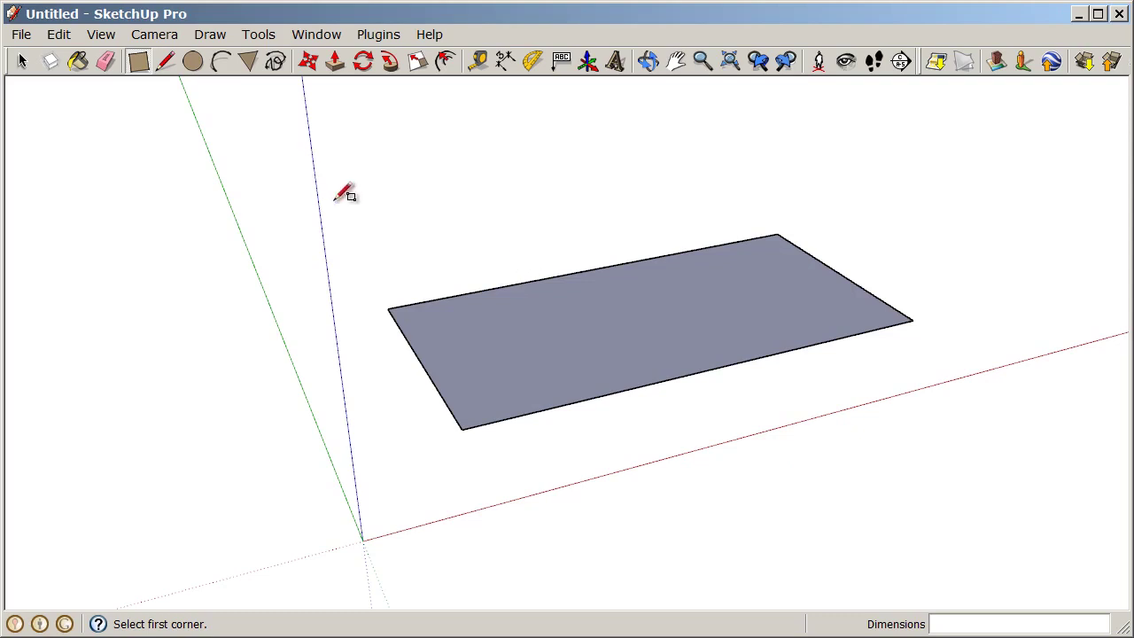
pyautogui.click(166, 60)
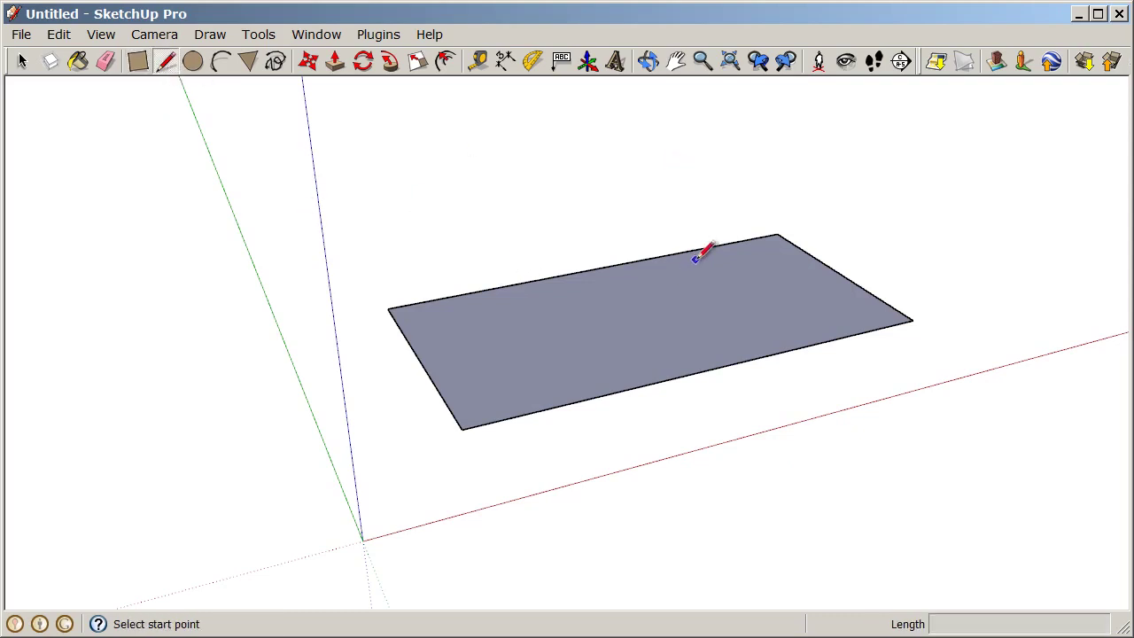
pyautogui.moveTo(700, 251); pyautogui.dragTo(684, 305, button='middle')
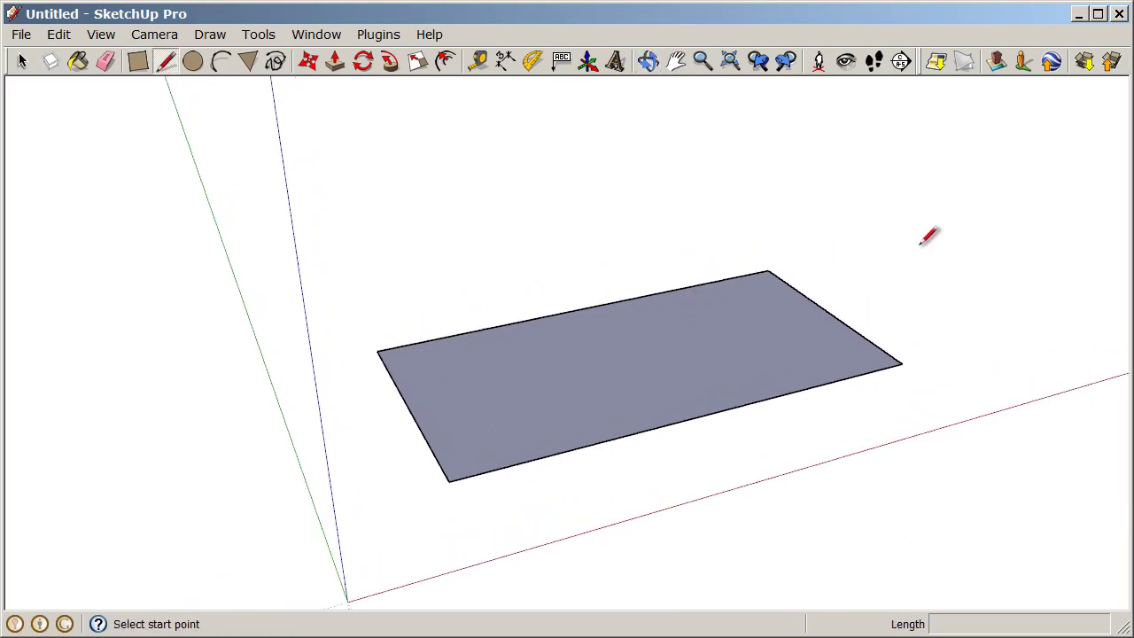
pyautogui.click(901, 363)
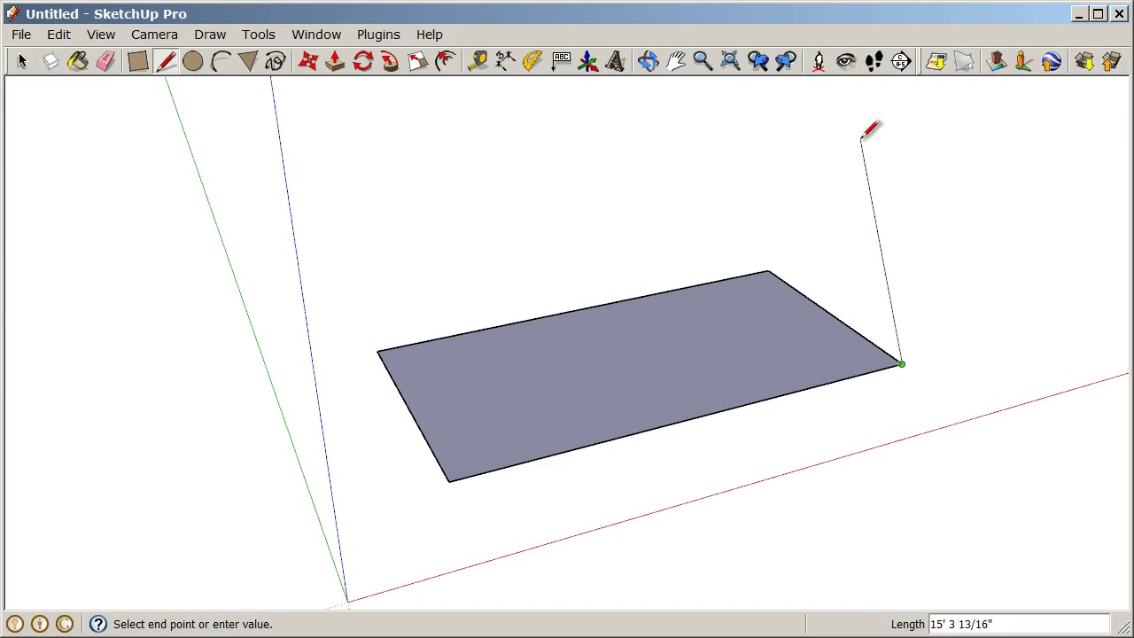
pyautogui.press('Up')
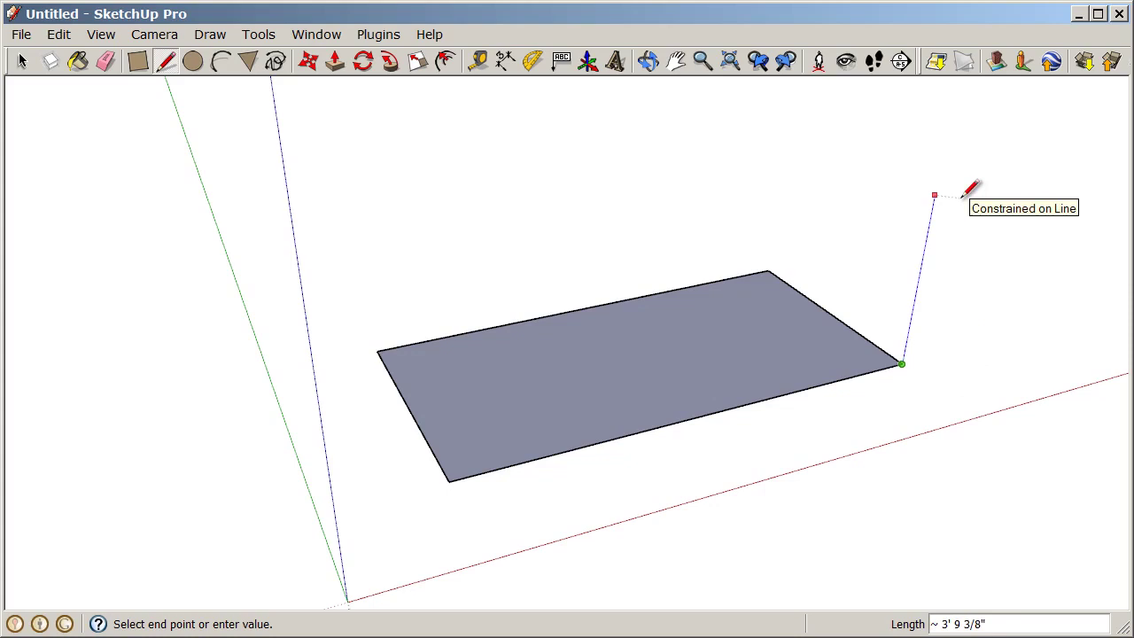
pyautogui.write('3')
pyautogui.press('Return')
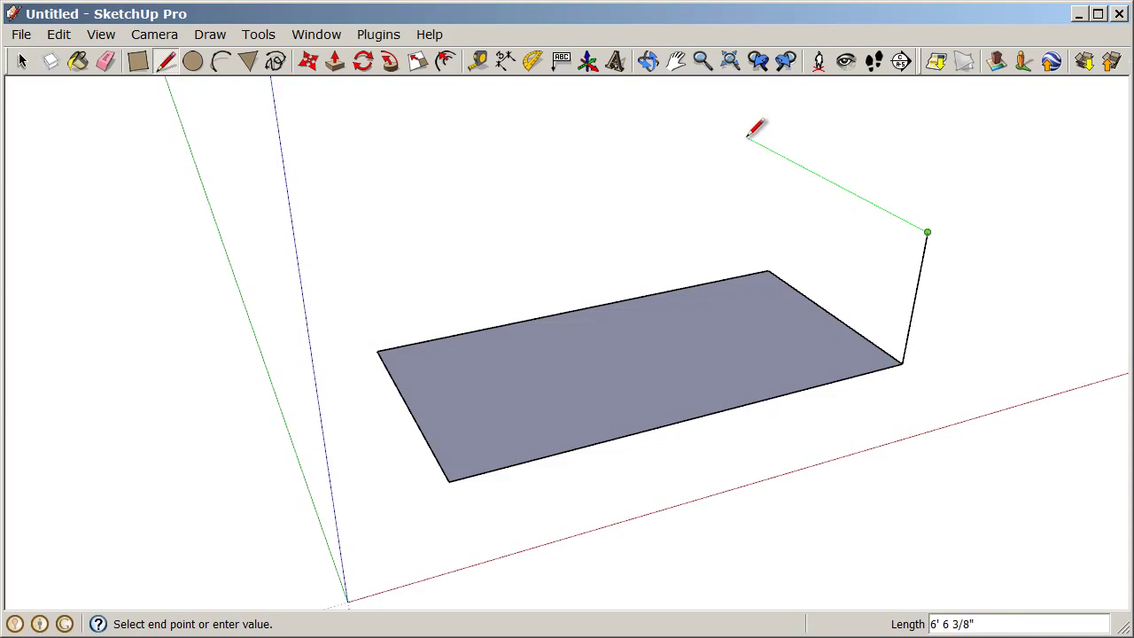
# Complete the end wall with a 5' top edge locked to the green axis and a vertical edge down to the rectangle's back corner.
pyautogui.press('shift')
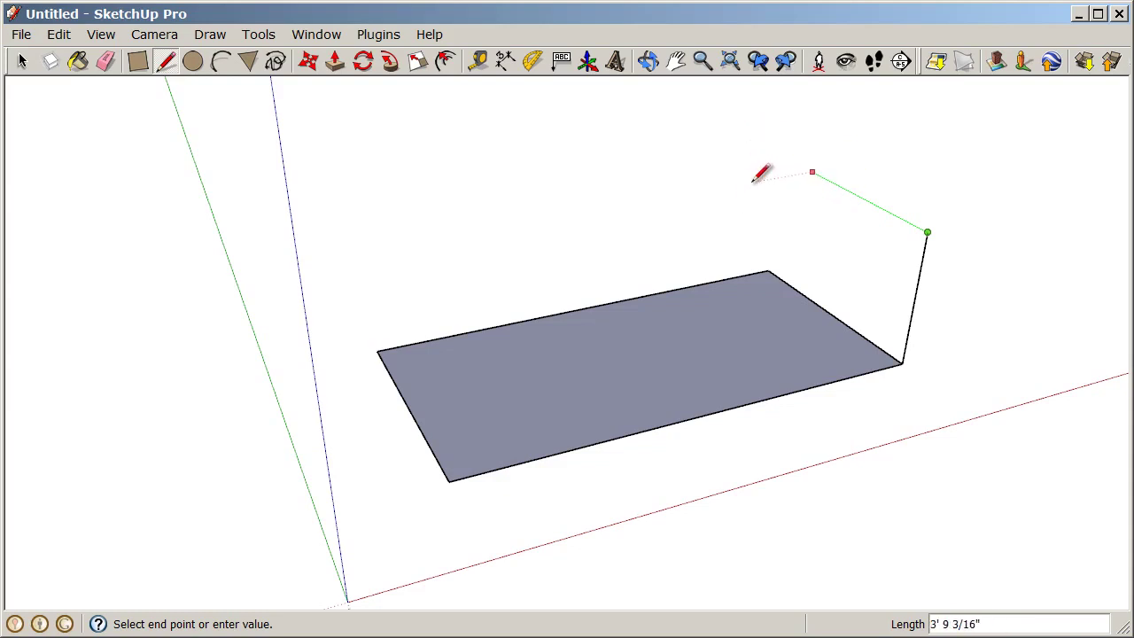
pyautogui.click(769, 268)
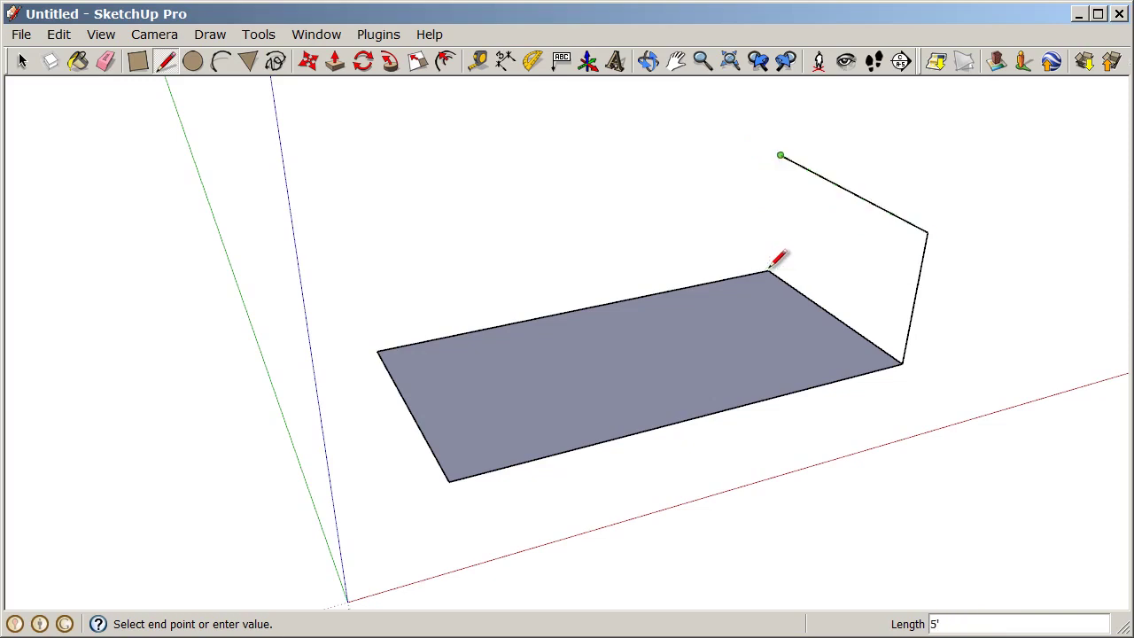
pyautogui.click(769, 269)
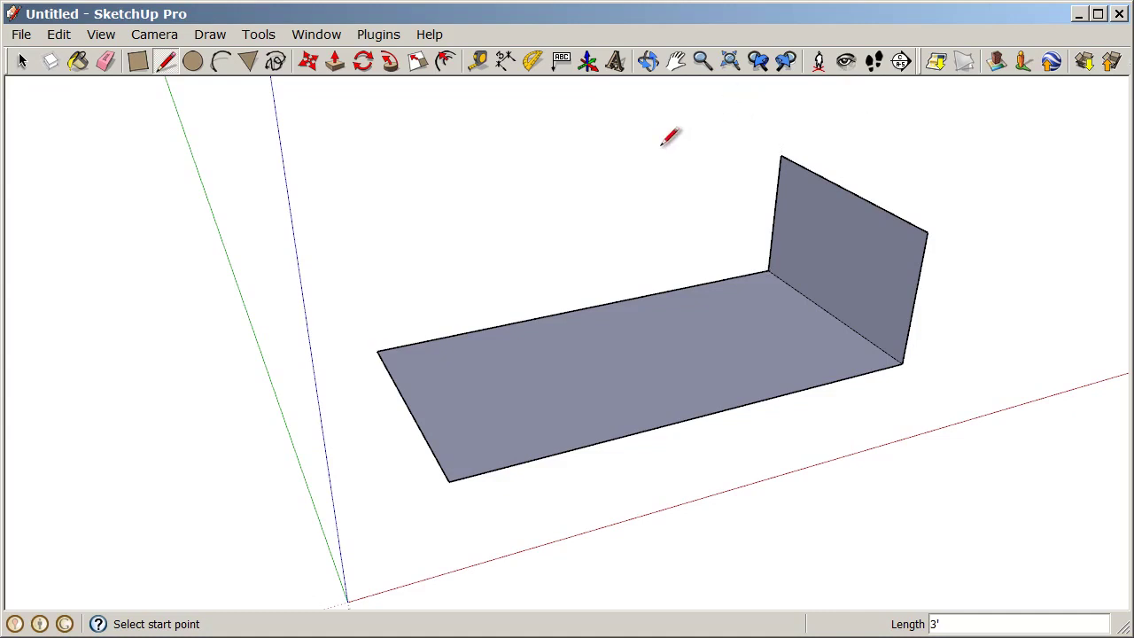
# Draw the long back wall with a top edge locked to the red axis and a 3' vertical edge down to the rectangle's other back corner.
pyautogui.click(781, 157)
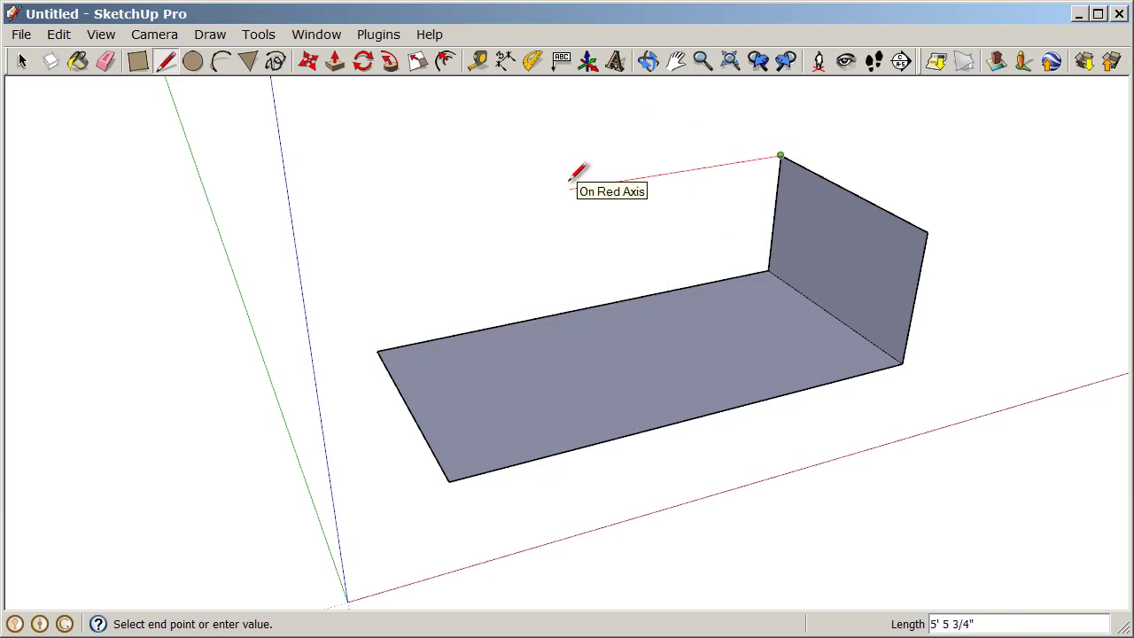
pyautogui.press('shift')
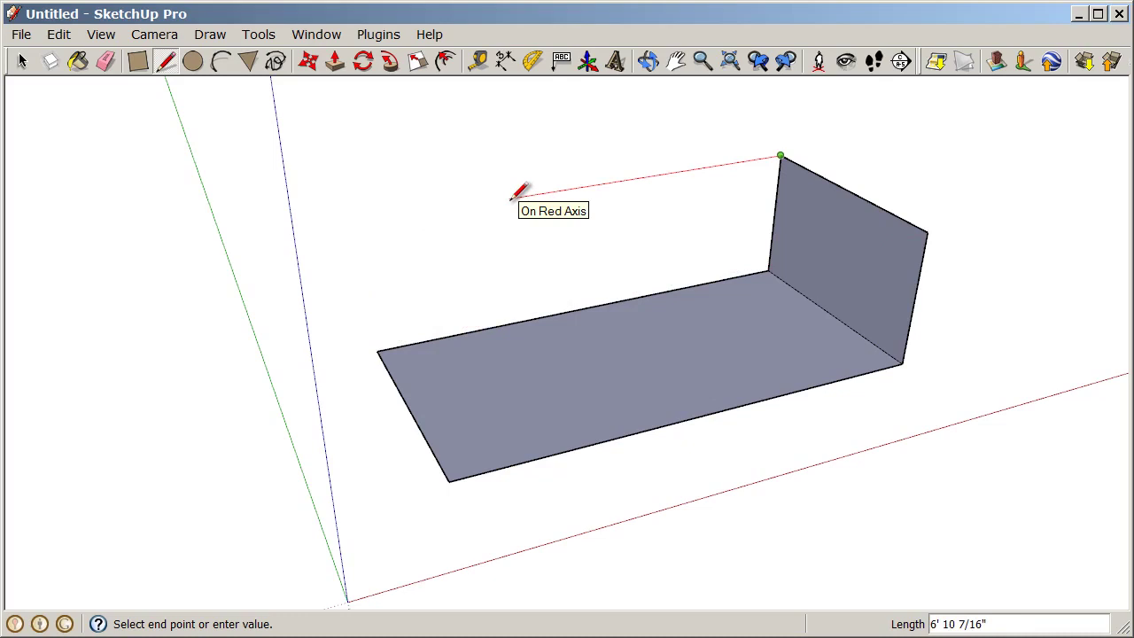
pyautogui.press('shift')
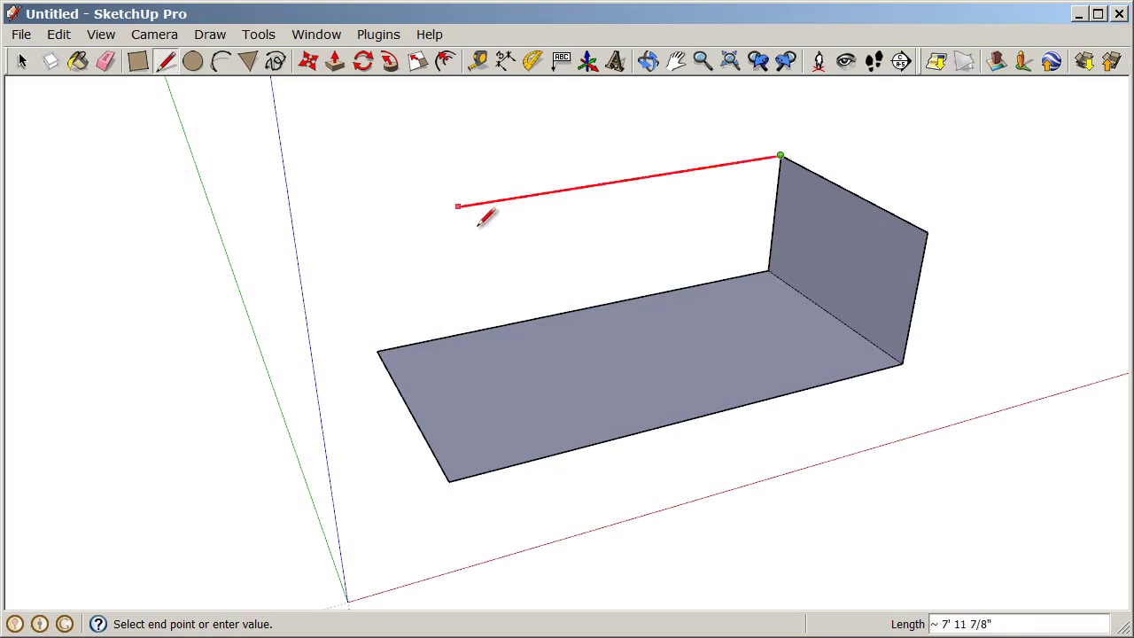
pyautogui.click(382, 346)
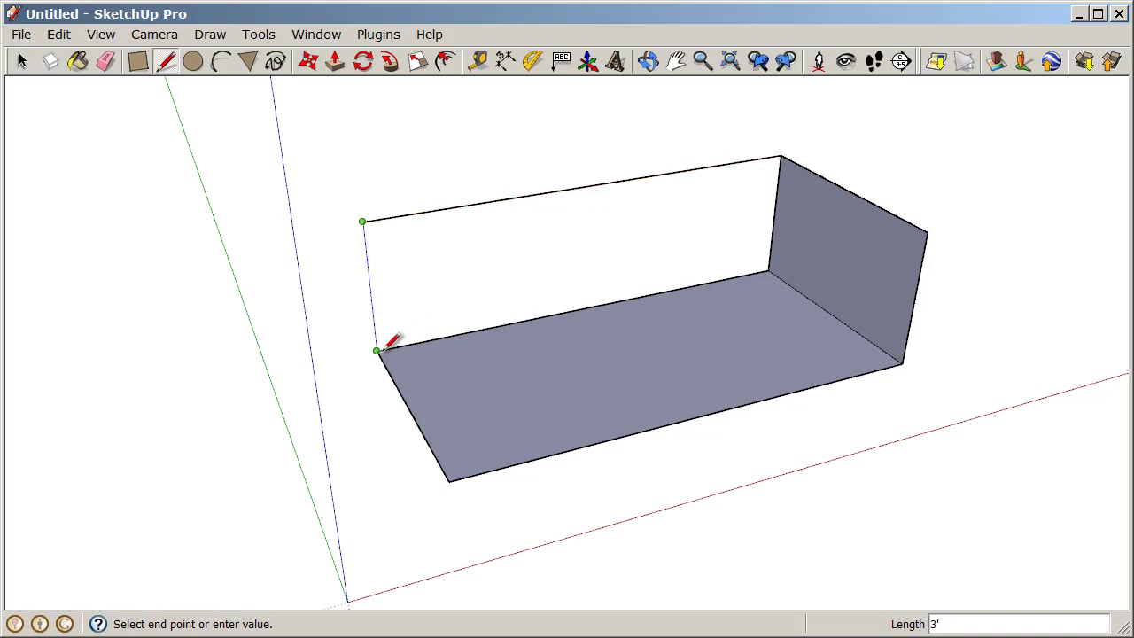
pyautogui.click(376, 351)
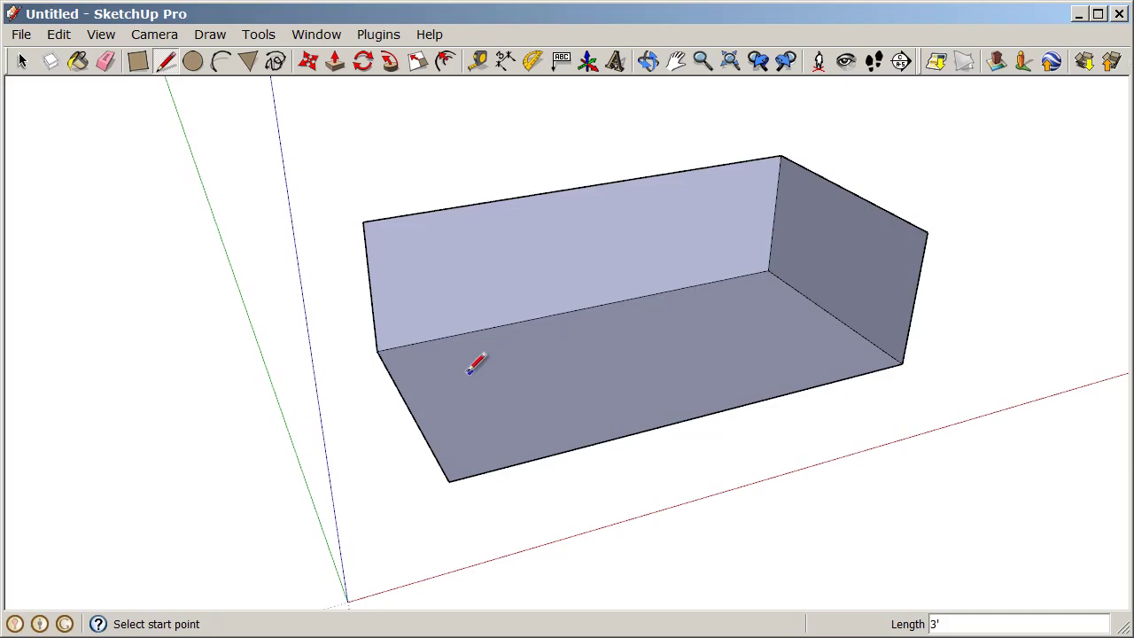
# Draw the opposite end wall with a 5' top edge along the green axis and a 3' edge down to the remaining front corner.
pyautogui.moveTo(473, 362)
pyautogui.mouseDown(button='middle')
pyautogui.moveTo(806, 299)
pyautogui.moveTo(400, 329)
pyautogui.moveTo(502, 331)
pyautogui.moveTo(455, 337)
pyautogui.moveTo(473, 343)
pyautogui.moveTo(467, 331)
pyautogui.mouseUp(button='middle')
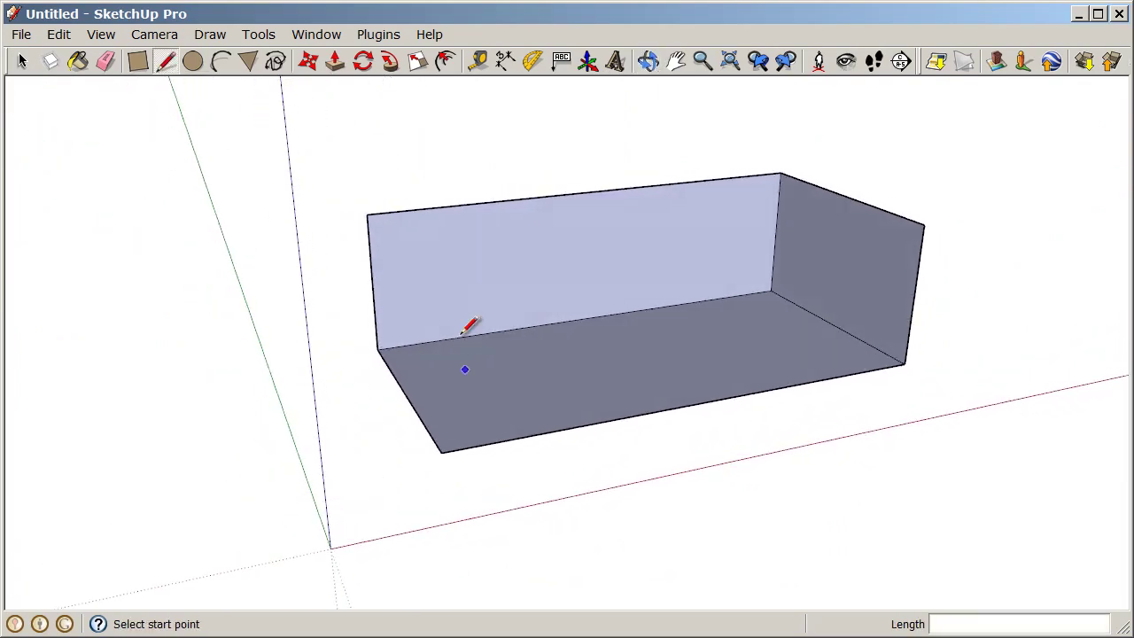
pyautogui.moveTo(609, 345)
pyautogui.mouseDown(button='middle')
pyautogui.moveTo(610, 377)
pyautogui.moveTo(656, 399)
pyautogui.moveTo(384, 407)
pyautogui.moveTo(641, 446)
pyautogui.moveTo(443, 413)
pyautogui.moveTo(754, 375)
pyautogui.moveTo(556, 376)
pyautogui.moveTo(340, 285)
pyautogui.mouseUp(button='middle')
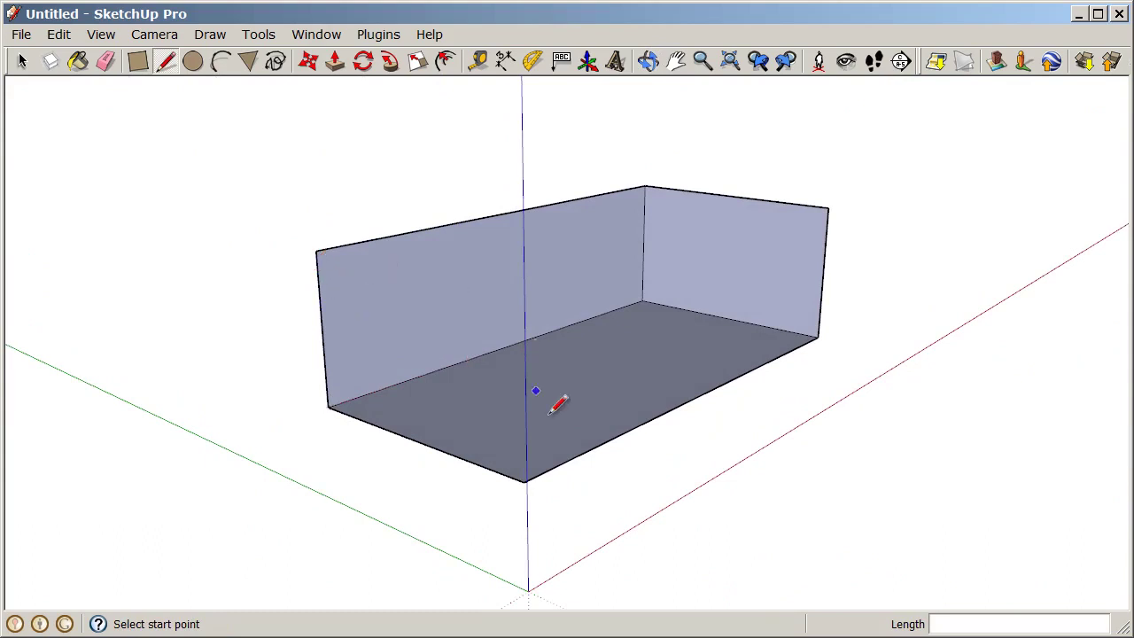
pyautogui.moveTo(474, 393)
pyautogui.mouseDown(button='middle')
pyautogui.moveTo(557, 432)
pyautogui.moveTo(641, 425)
pyautogui.mouseUp(button='middle')
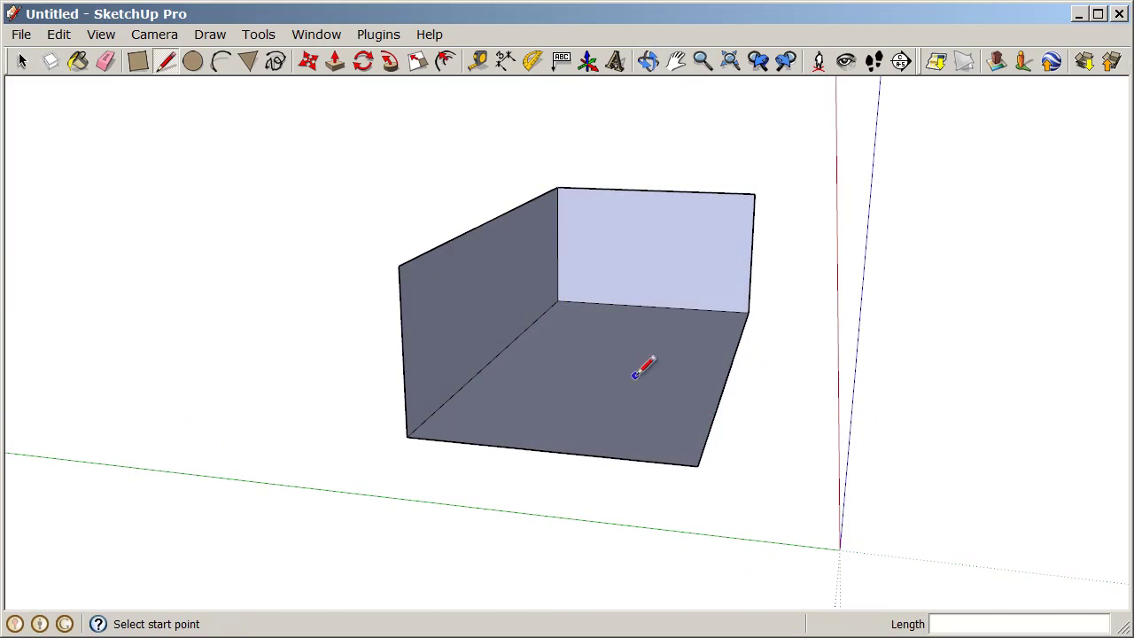
pyautogui.moveTo(641, 366); pyautogui.dragTo(792, 360, button='middle')
pyautogui.moveTo(725, 342)
pyautogui.mouseDown(button='middle')
pyautogui.moveTo(853, 417)
pyautogui.moveTo(326, 425)
pyautogui.moveTo(759, 514)
pyautogui.moveTo(763, 503)
pyautogui.mouseUp(button='middle')
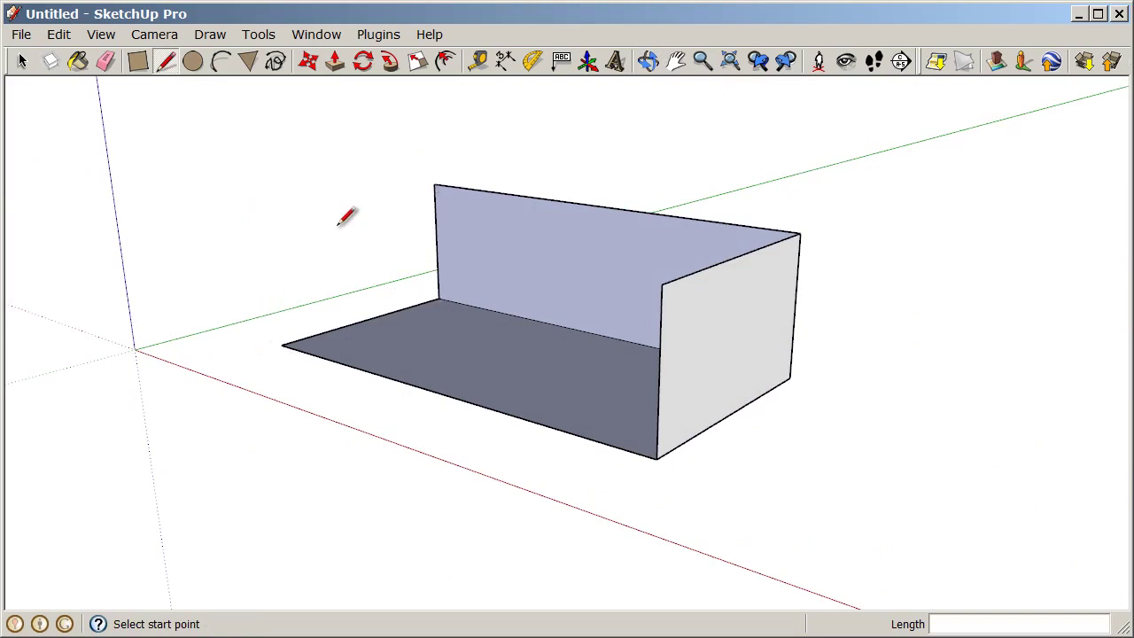
pyautogui.click(433, 183)
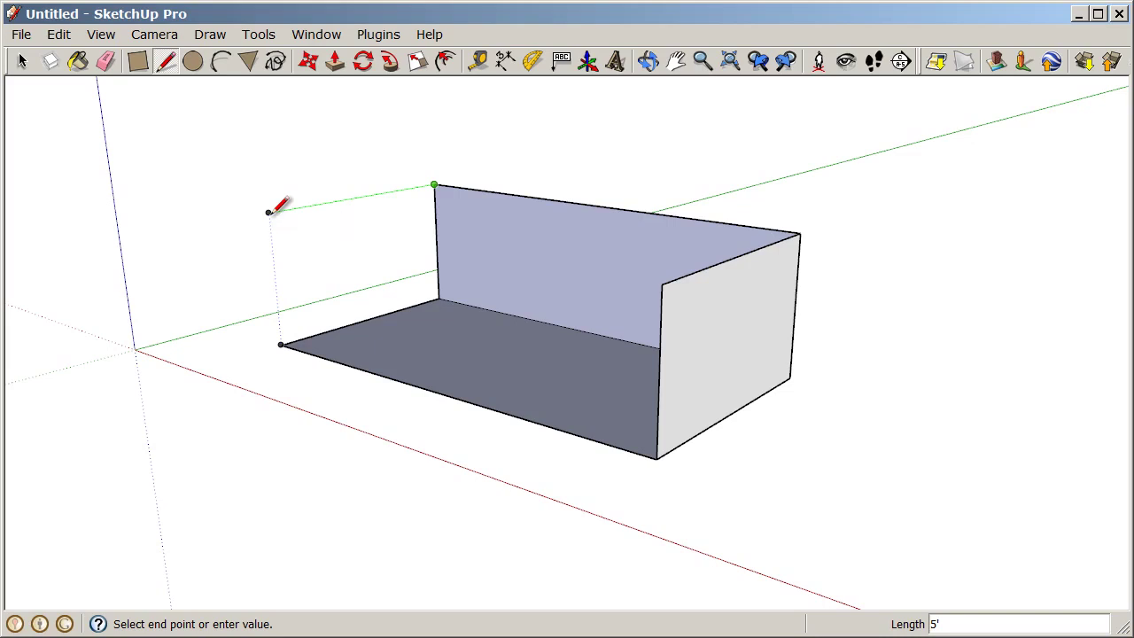
pyautogui.click(269, 212)
pyautogui.click(281, 345)
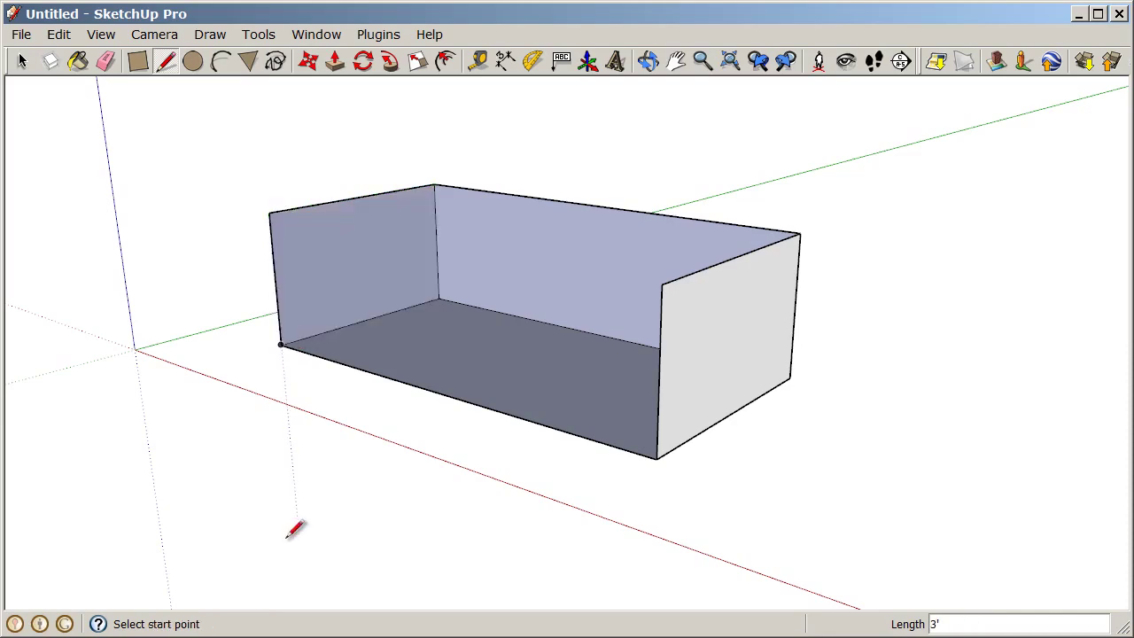
# Close the box's front and top faces by drawing a 10' line between the front upper corners of the two end walls.
pyautogui.moveTo(286, 342)
pyautogui.mouseDown(button='middle')
pyautogui.moveTo(540, 373)
pyautogui.moveTo(835, 334)
pyautogui.moveTo(789, 366)
pyautogui.moveTo(258, 347)
pyautogui.moveTo(777, 360)
pyautogui.moveTo(774, 346)
pyautogui.mouseUp(button='middle')
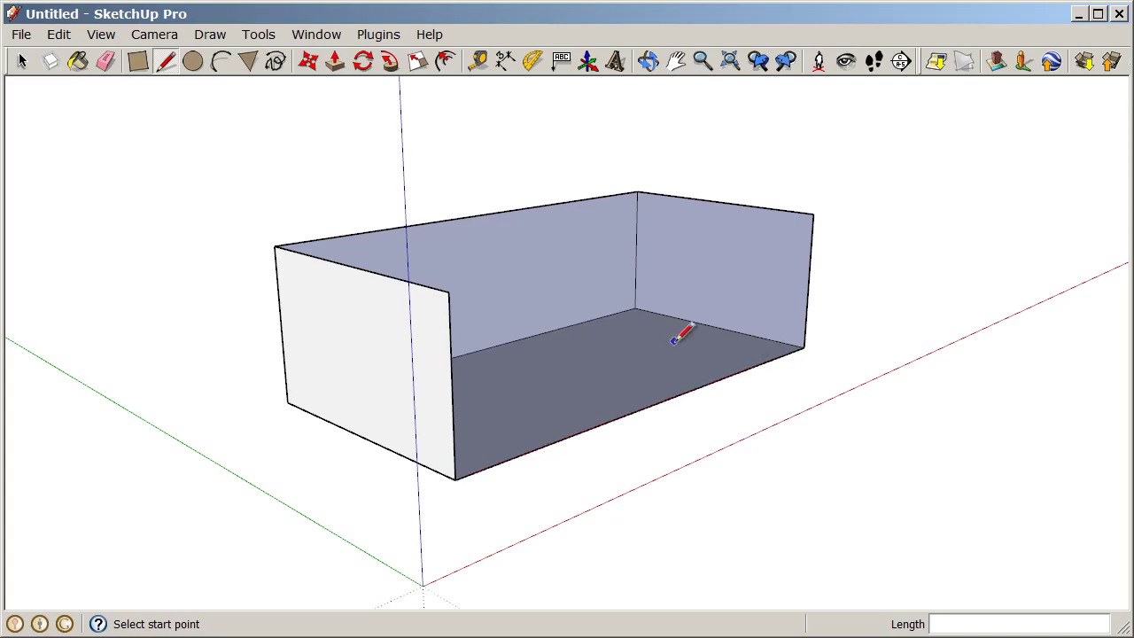
pyautogui.click(448, 291)
pyautogui.click(813, 214)
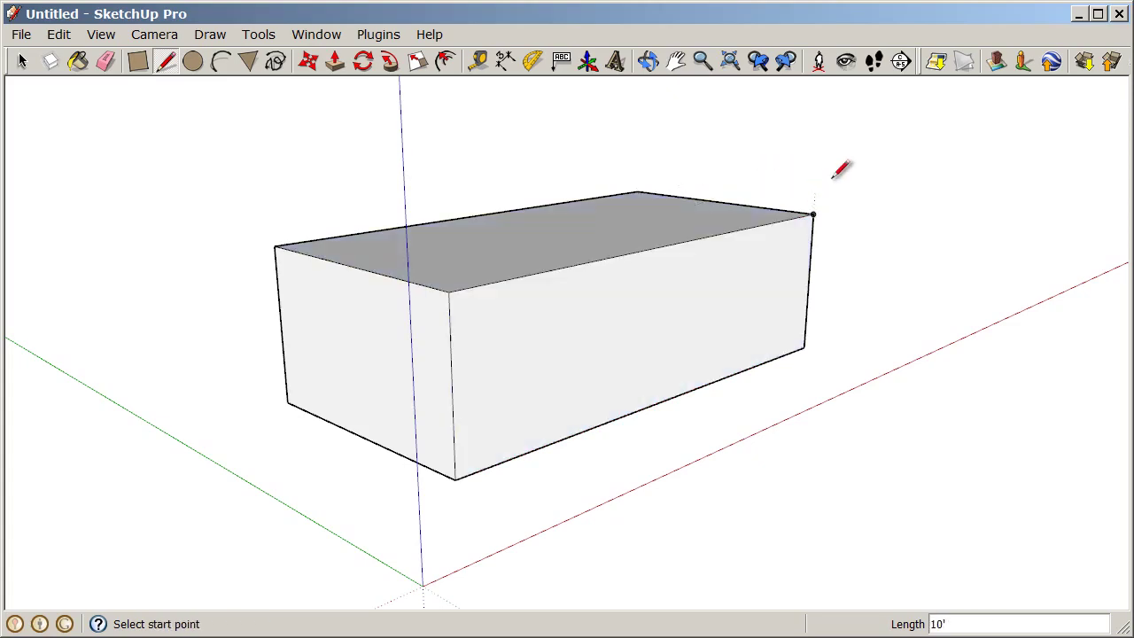
pyautogui.moveTo(1033, 366)
pyautogui.mouseDown(button='middle')
pyautogui.moveTo(815, 398)
pyautogui.moveTo(240, 381)
pyautogui.moveTo(814, 379)
pyautogui.mouseUp(button='middle')
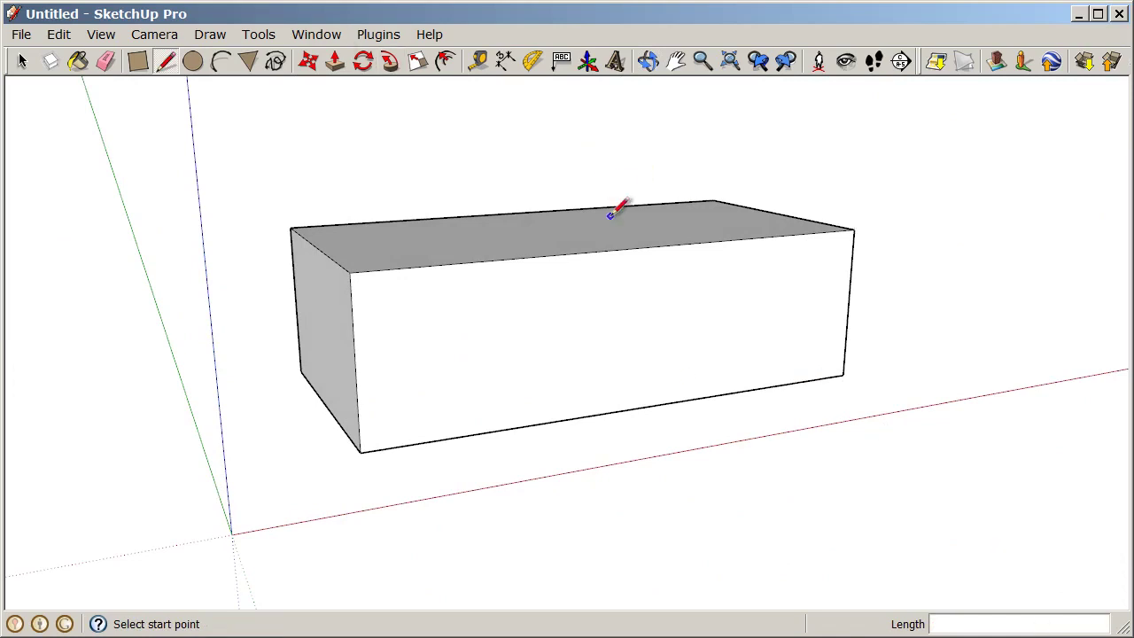
# Show the Instructor window and place it beside the box.
pyautogui.click(317, 35)
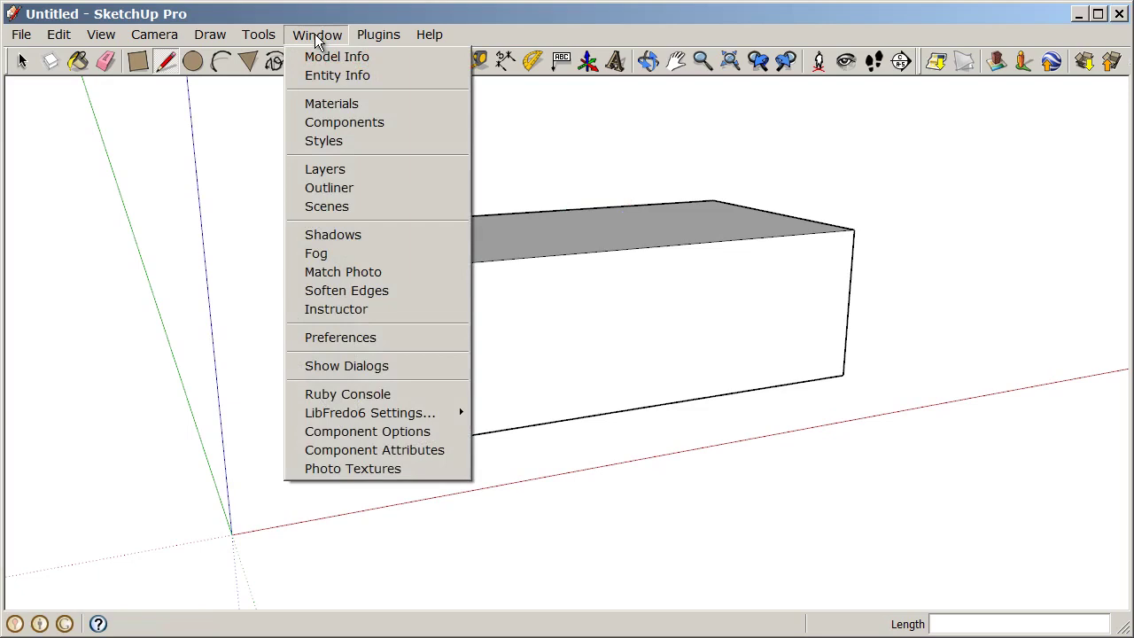
pyautogui.click(417, 311)
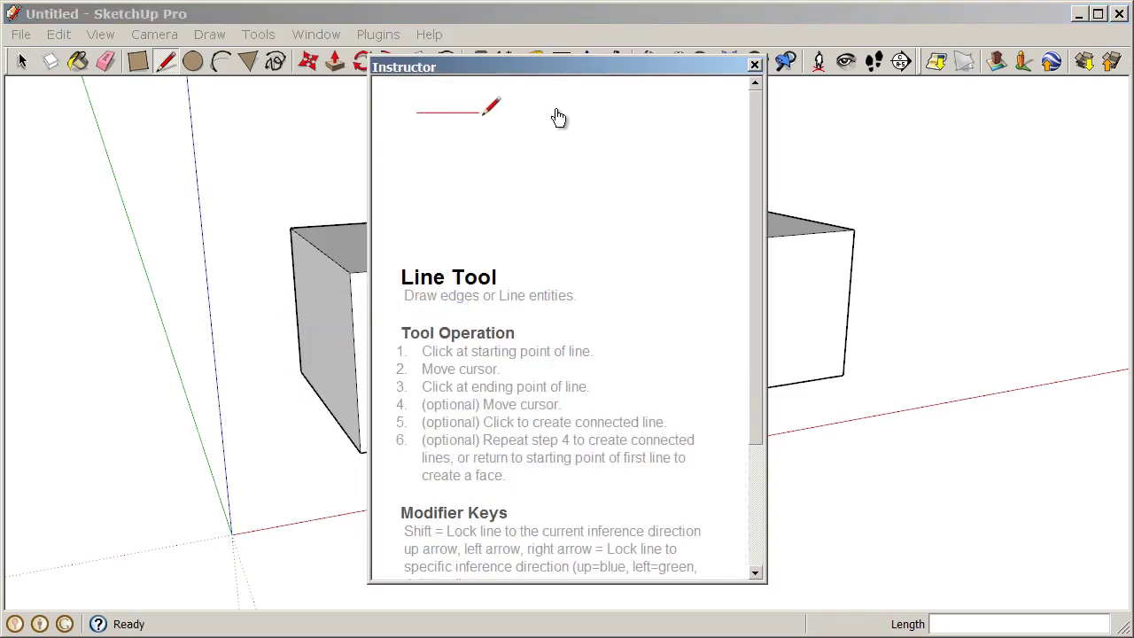
pyautogui.moveTo(558, 95)
pyautogui.mouseDown()
pyautogui.moveTo(738, 75)
pyautogui.moveTo(905, 91)
pyautogui.mouseUp()
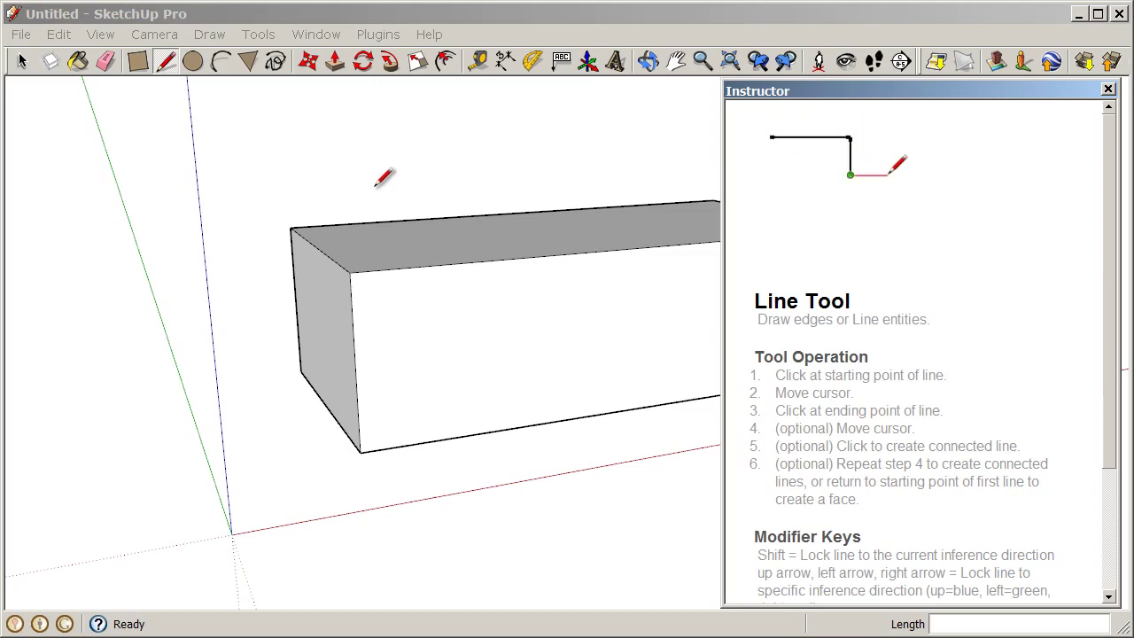
pyautogui.click(102, 36)
pyautogui.moveTo(127, 57)
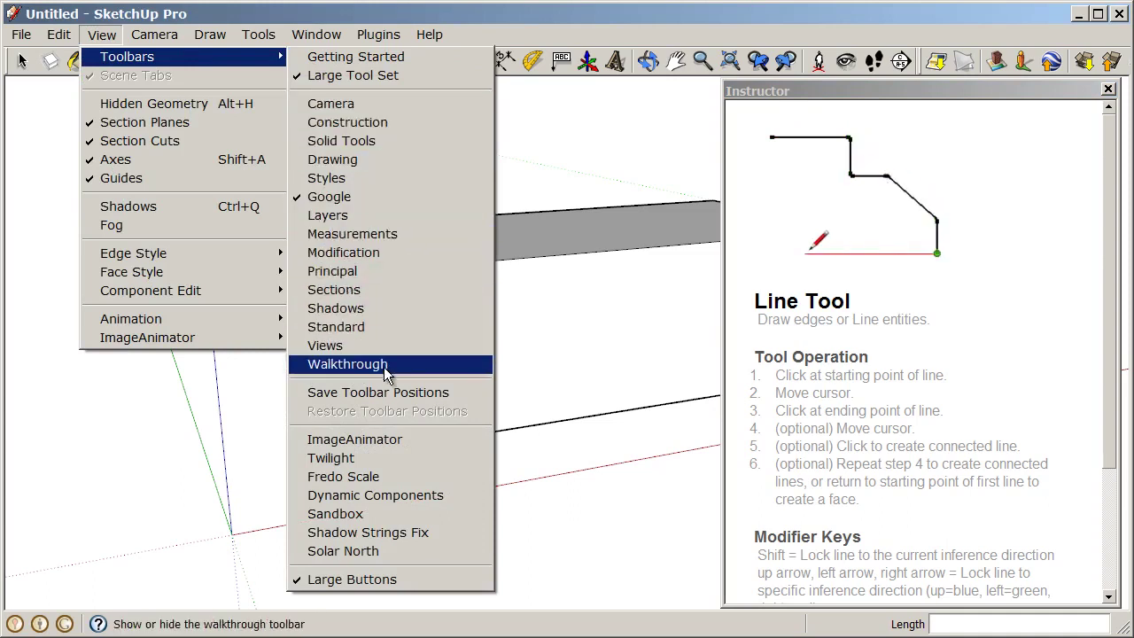
pyautogui.click(24, 65)
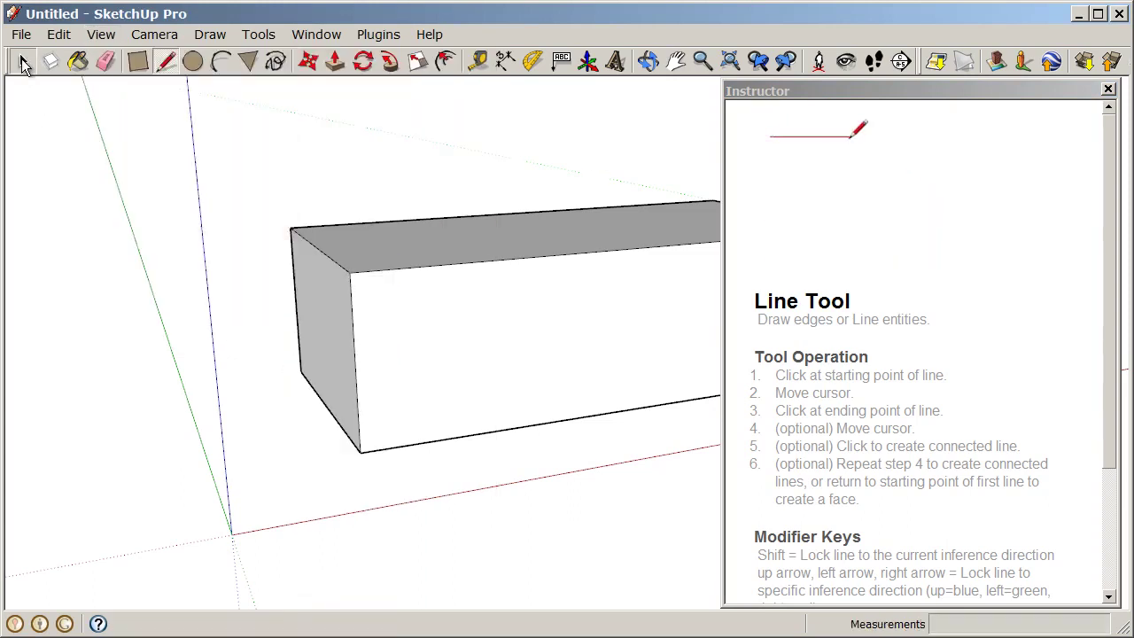
# Review the Instructor guidance for the Select, Paint Bucket, Rectangle and Line tools, closing the Materials window at the end.
pyautogui.click(24, 65)
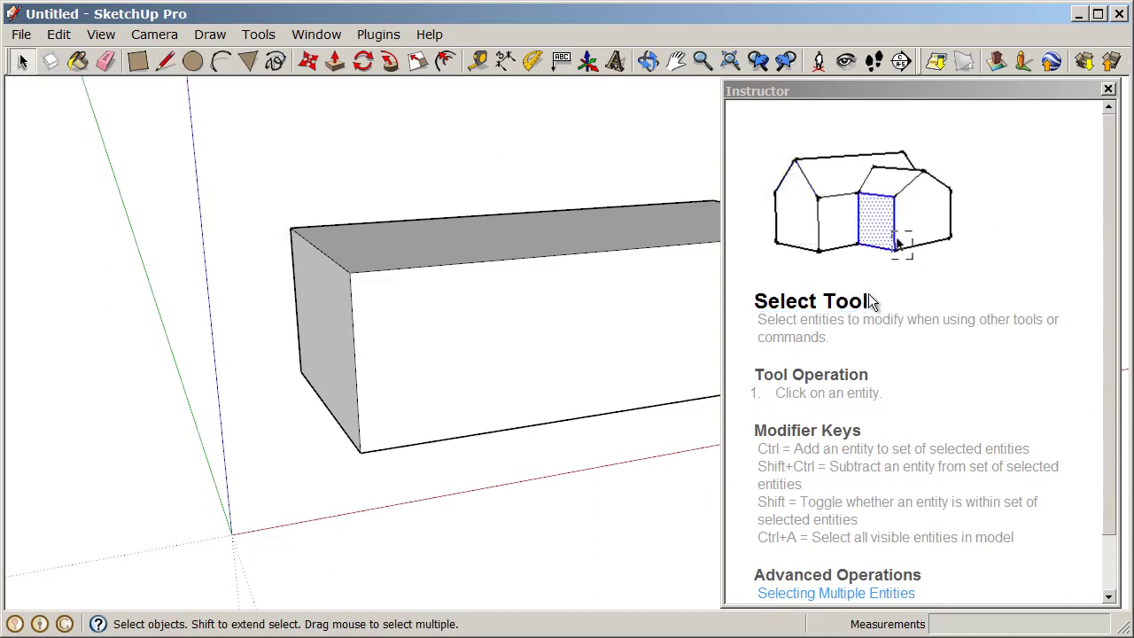
pyautogui.scroll(-2, 1107, 184)
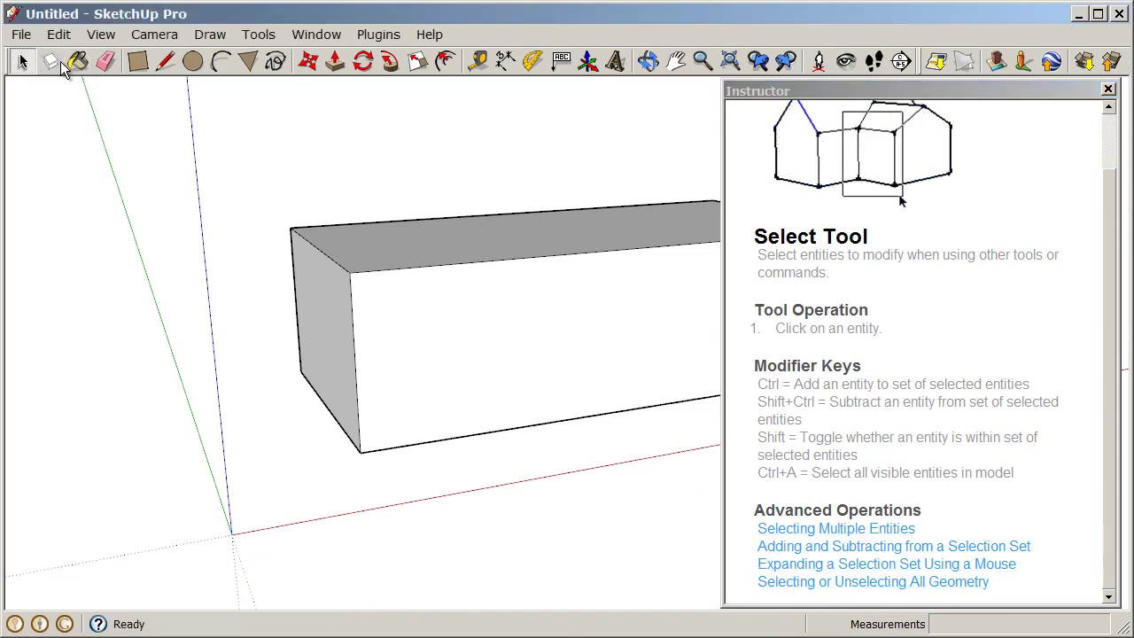
pyautogui.click(108, 62)
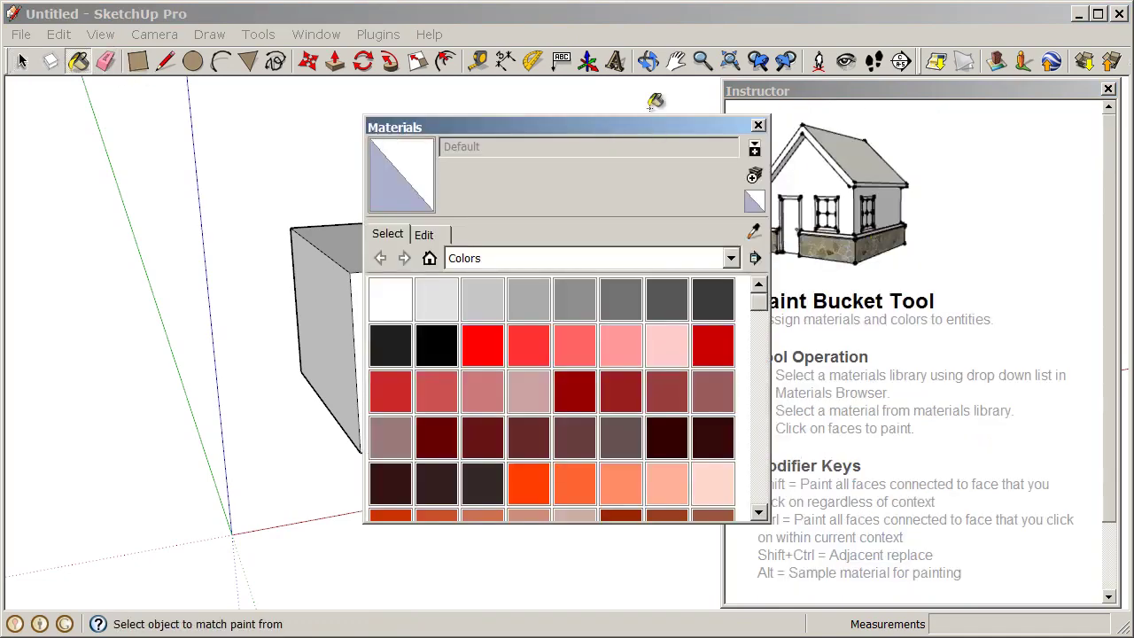
pyautogui.moveTo(577, 128); pyautogui.dragTo(243, 107)
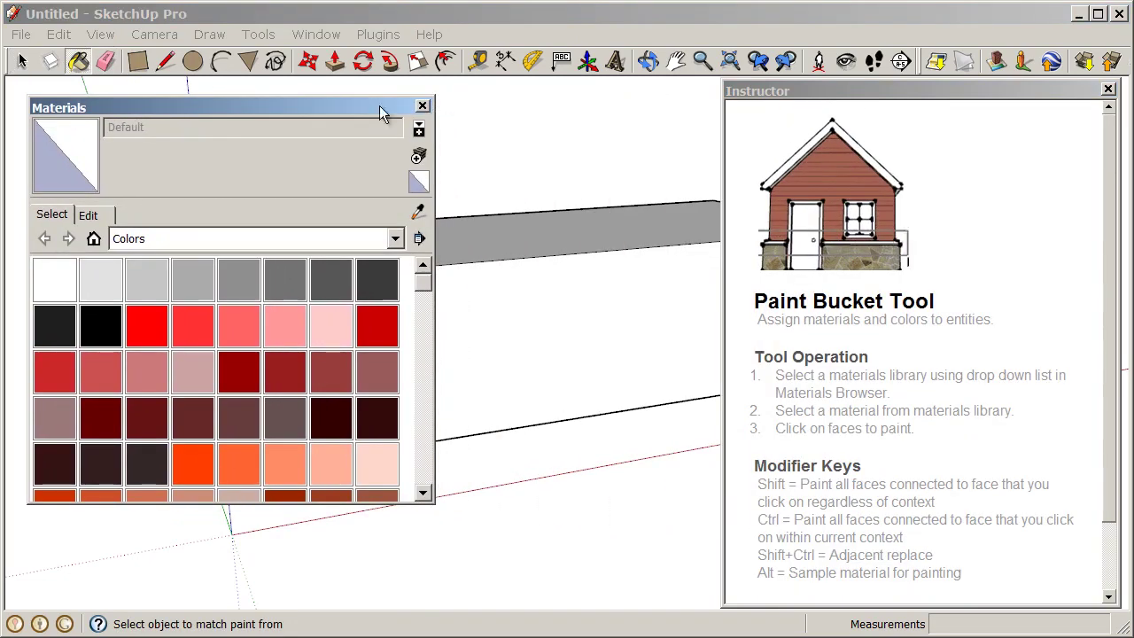
pyautogui.click(108, 64)
pyautogui.click(136, 63)
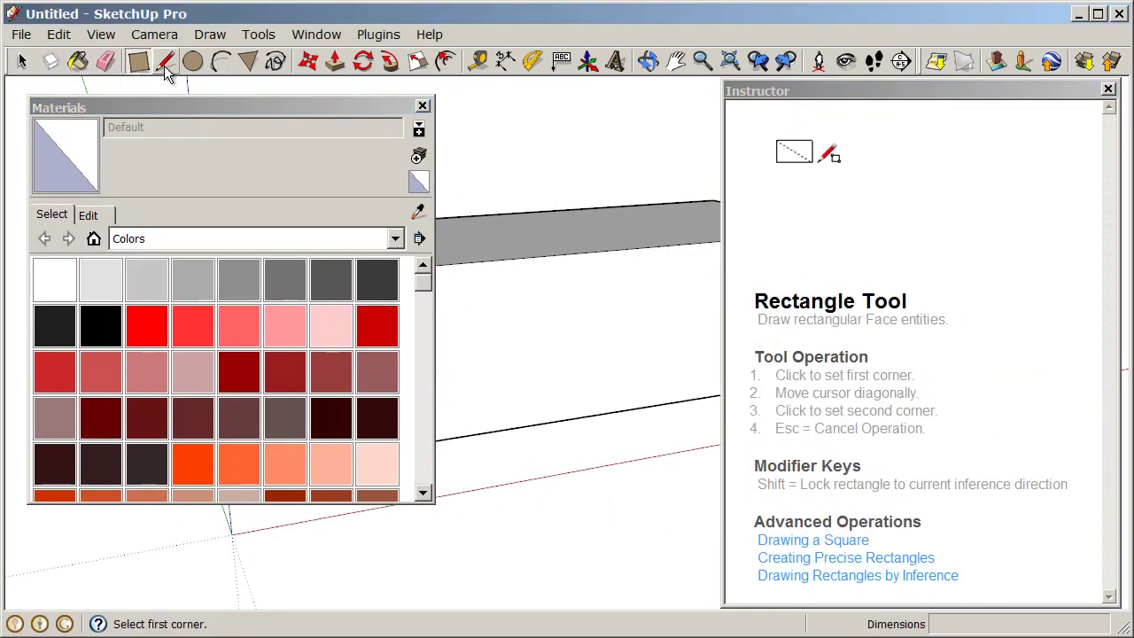
pyautogui.click(164, 64)
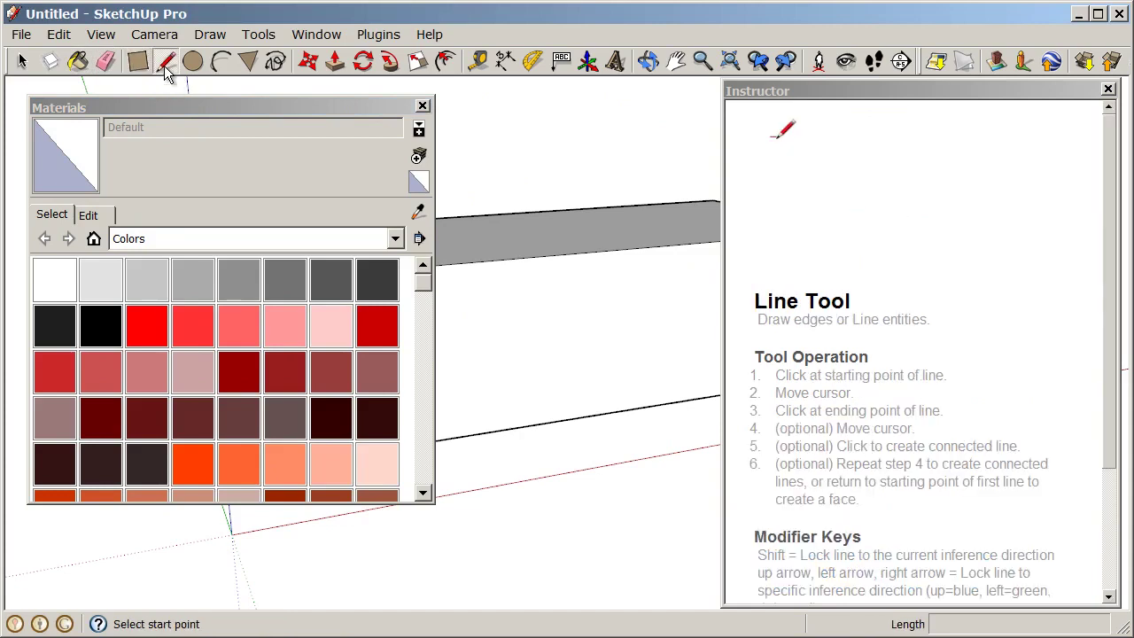
pyautogui.click(423, 105)
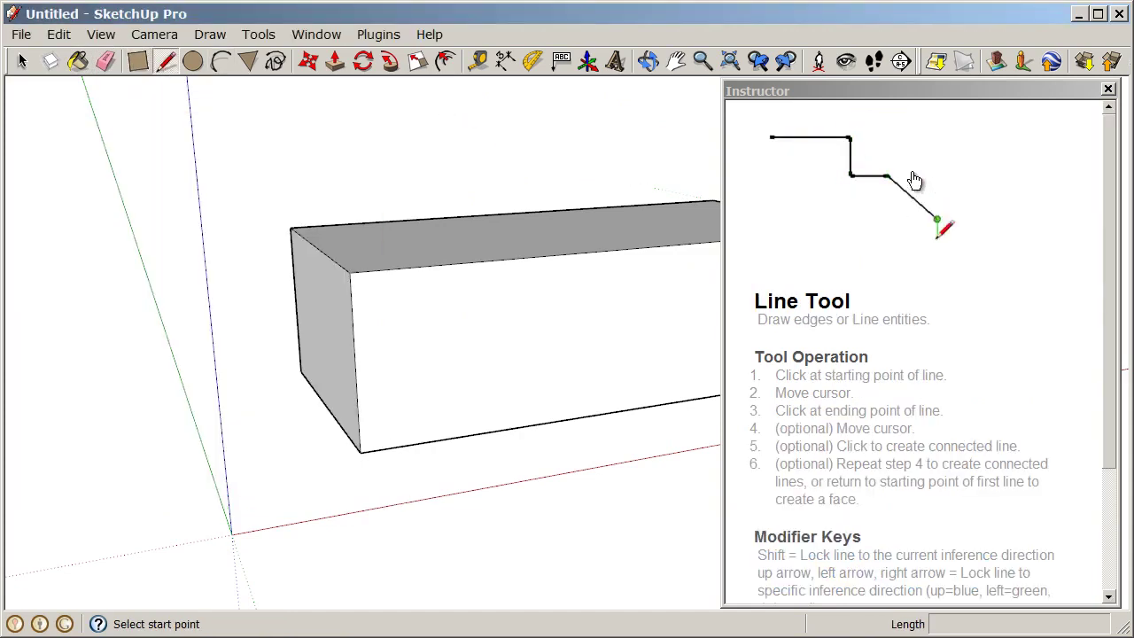